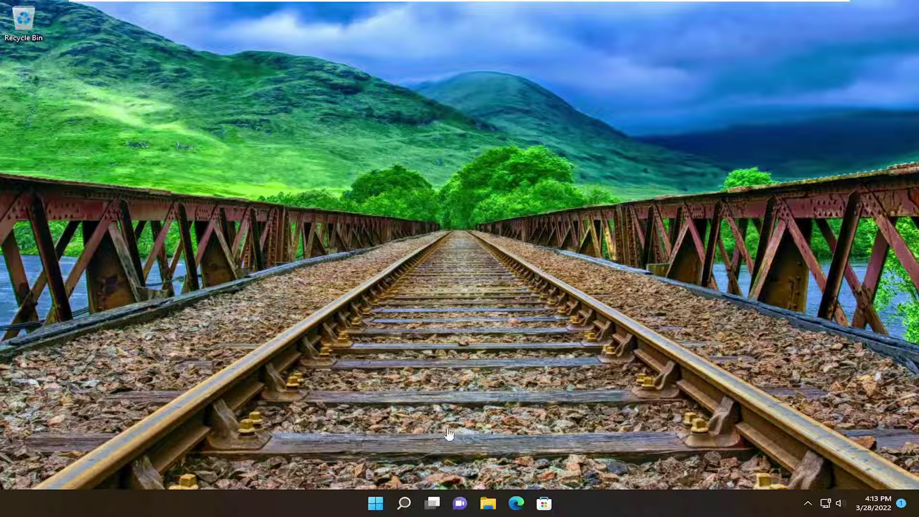
- Search for regedit and run Registry Editor as administrator, approving the UAC prompt
left_click(407, 508)
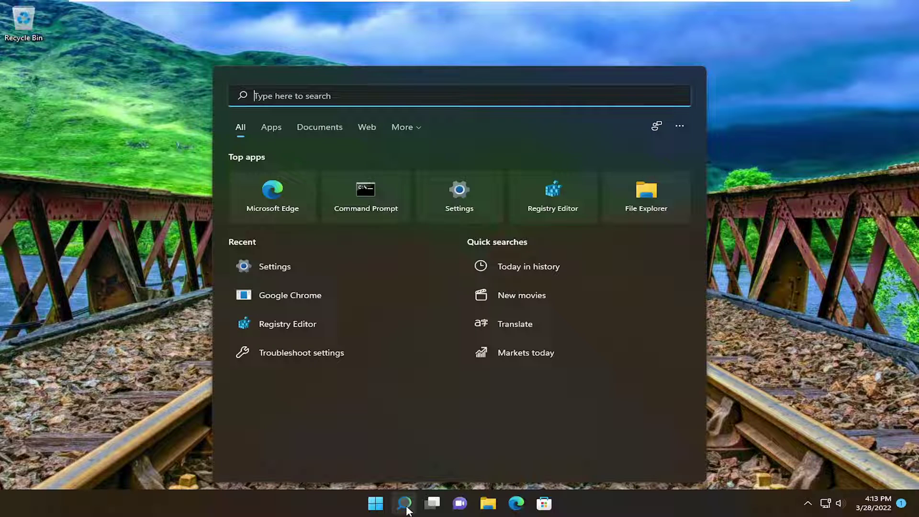
type("regedit")
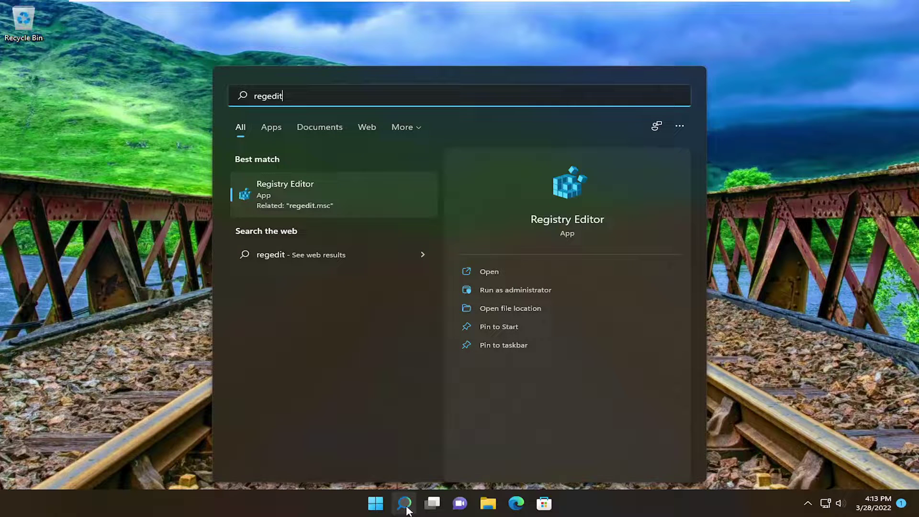
right_click(285, 191)
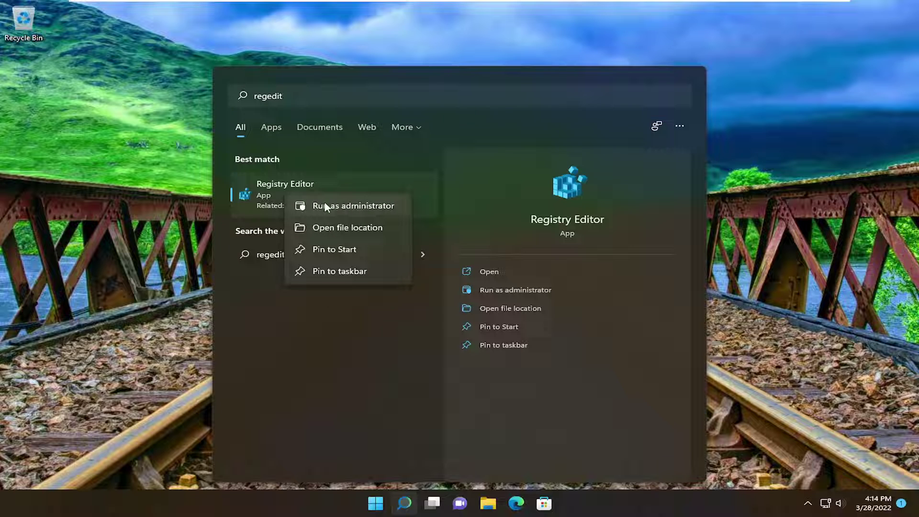
left_click(341, 203)
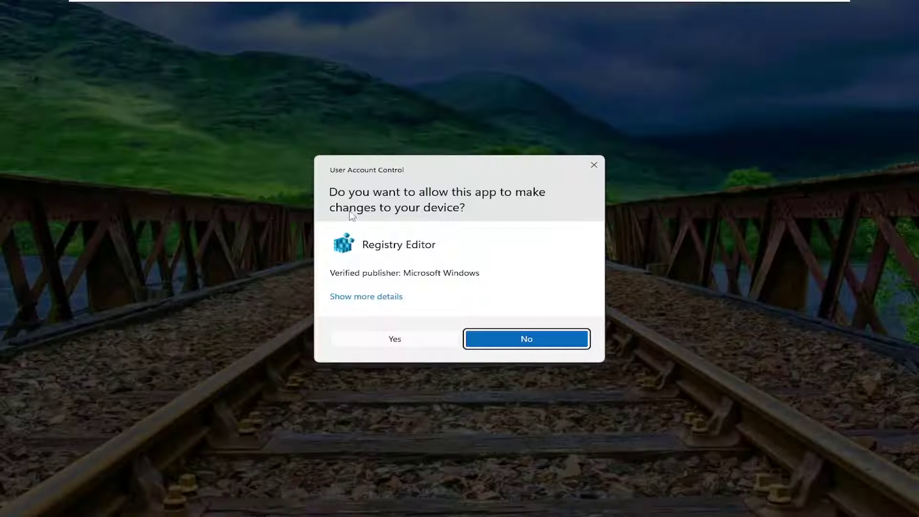
left_click(390, 340)
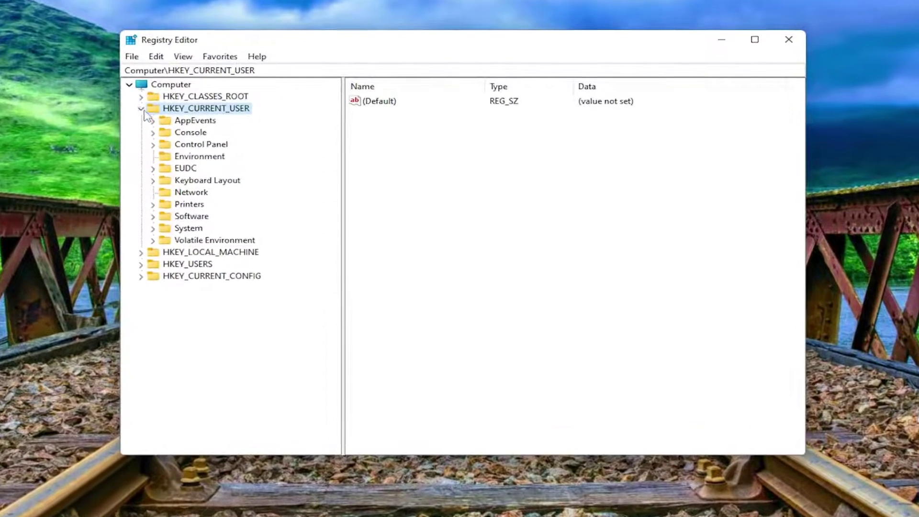
- Collapse HKEY_CURRENT_USER, select Computer, cancel an export, then open the Import Registry File dialog
left_click(142, 109)
left_click(159, 87)
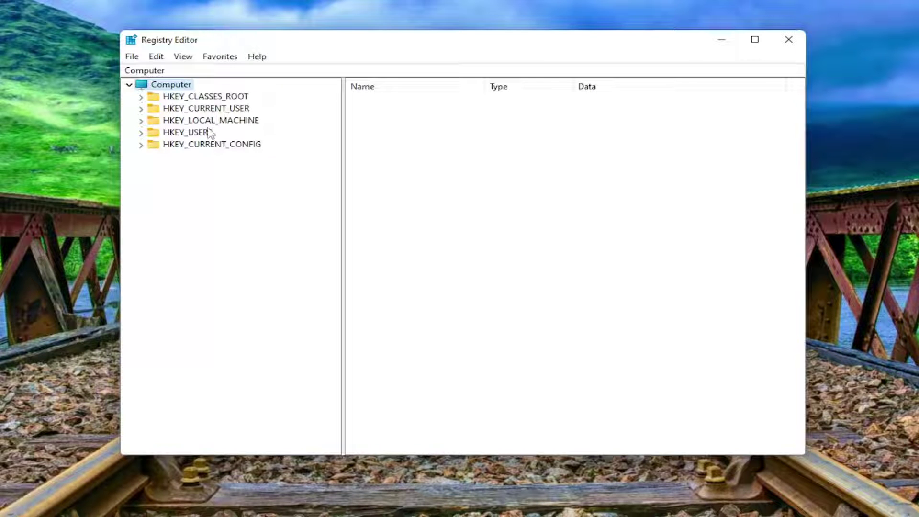
left_click(131, 56)
left_click(153, 88)
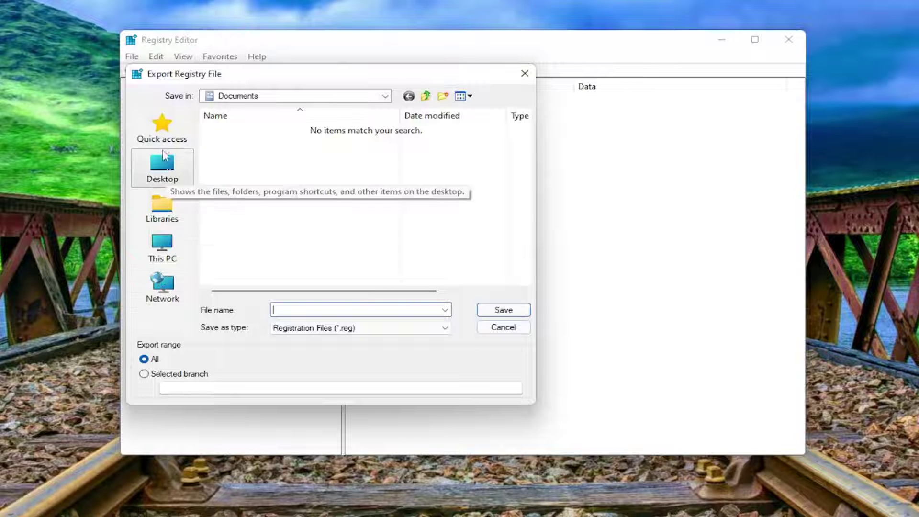
left_click(493, 327)
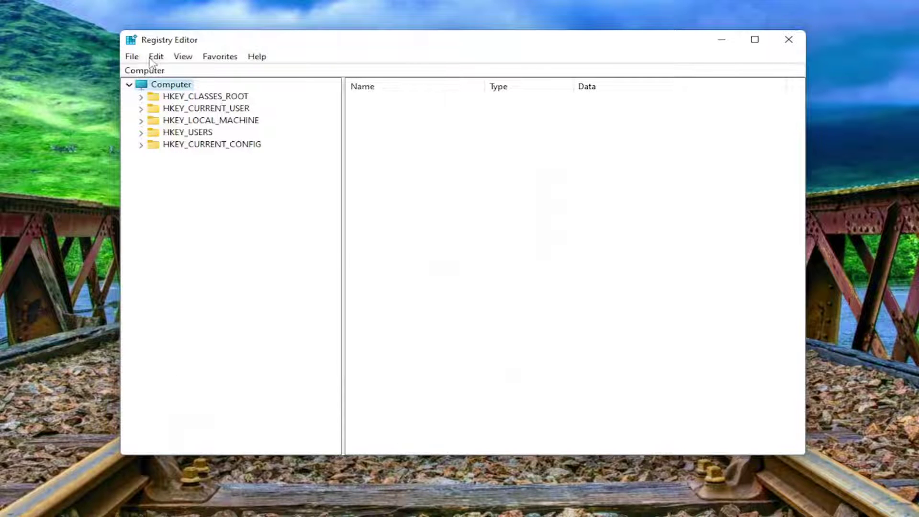
left_click(132, 57)
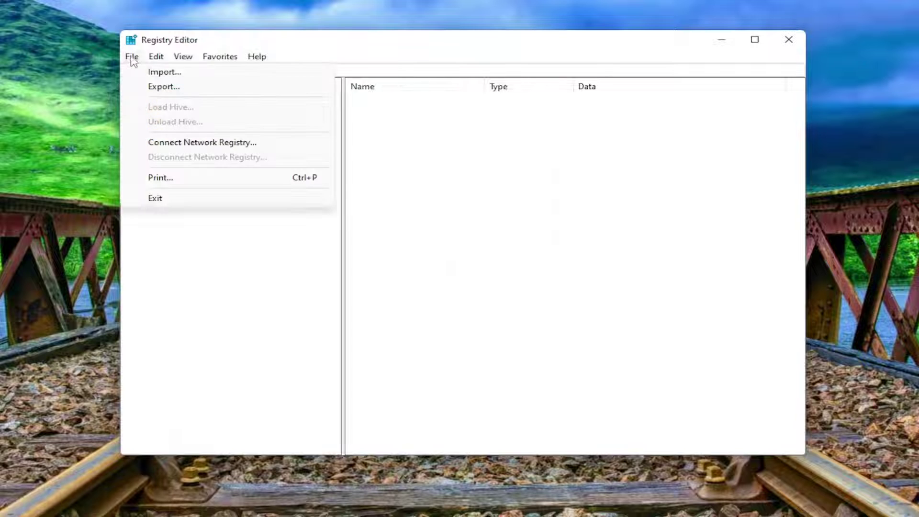
left_click(152, 71)
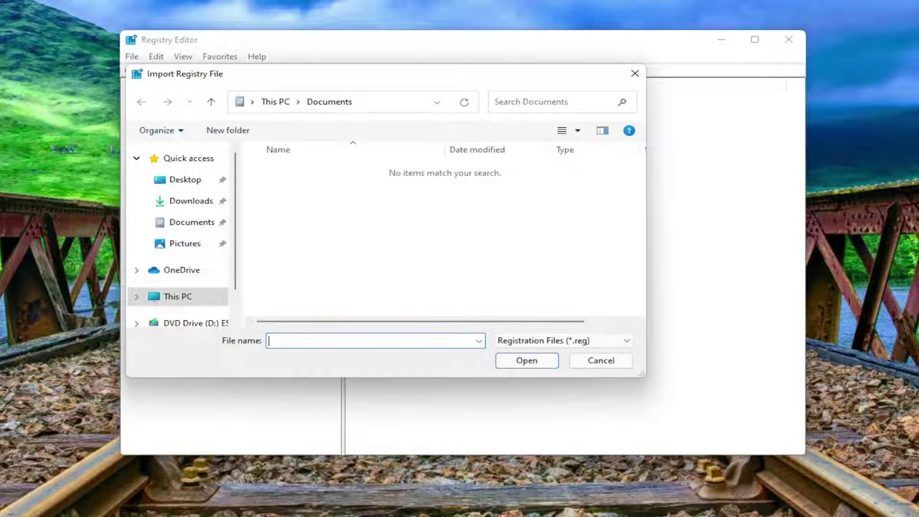
- Cancel the import and expand HKEY_CURRENT_USER > Software > Microsoft
left_click(598, 364)
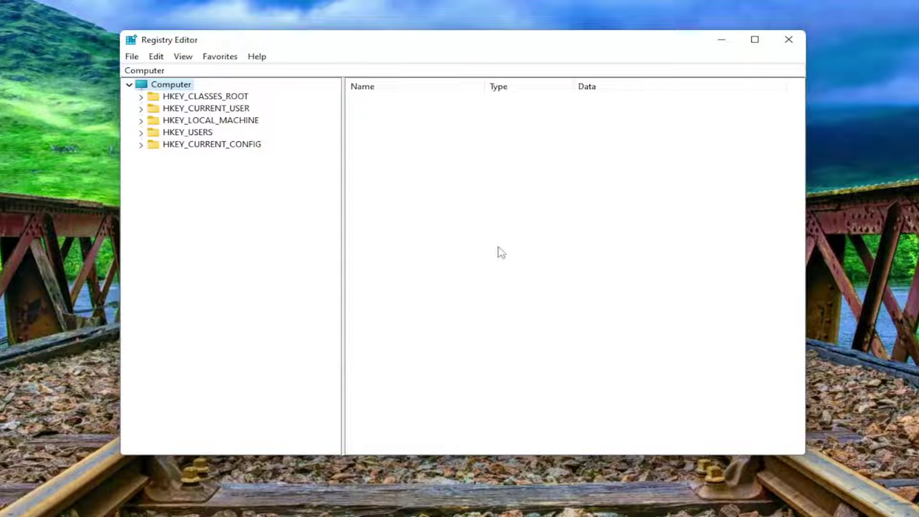
double_click(212, 110)
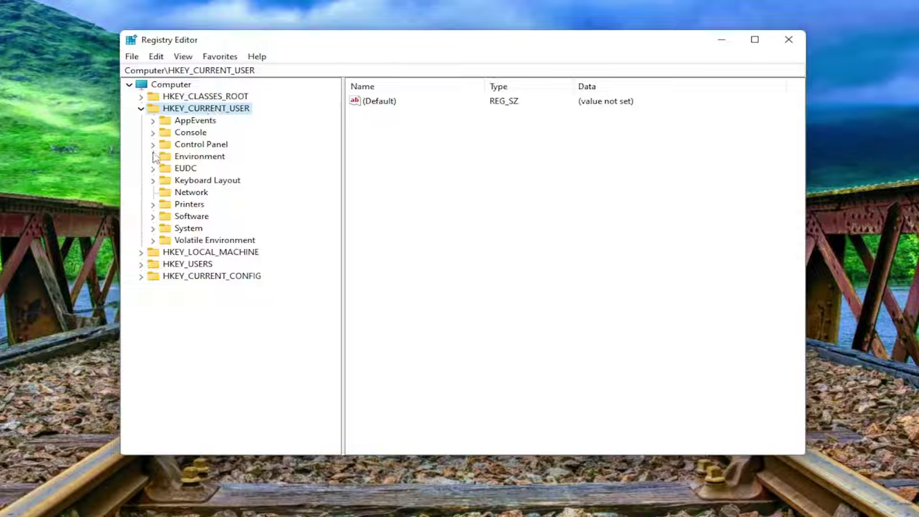
double_click(185, 216)
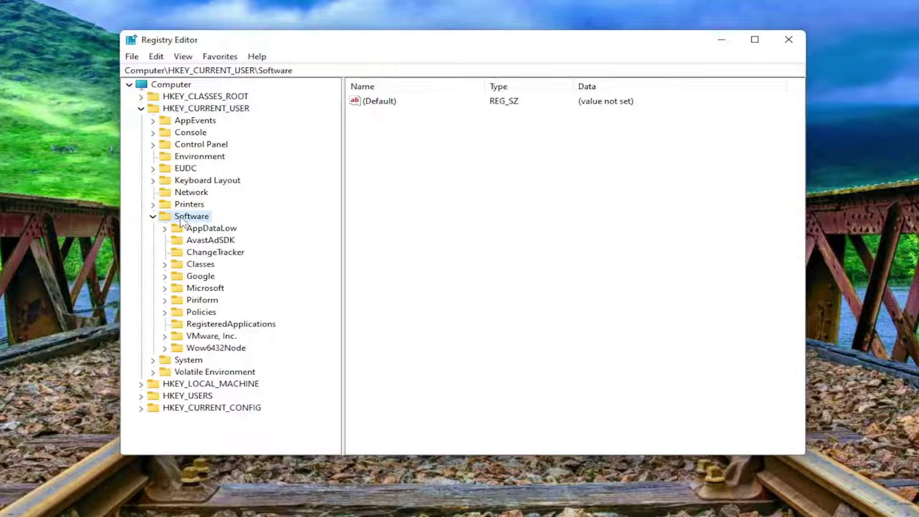
double_click(197, 289)
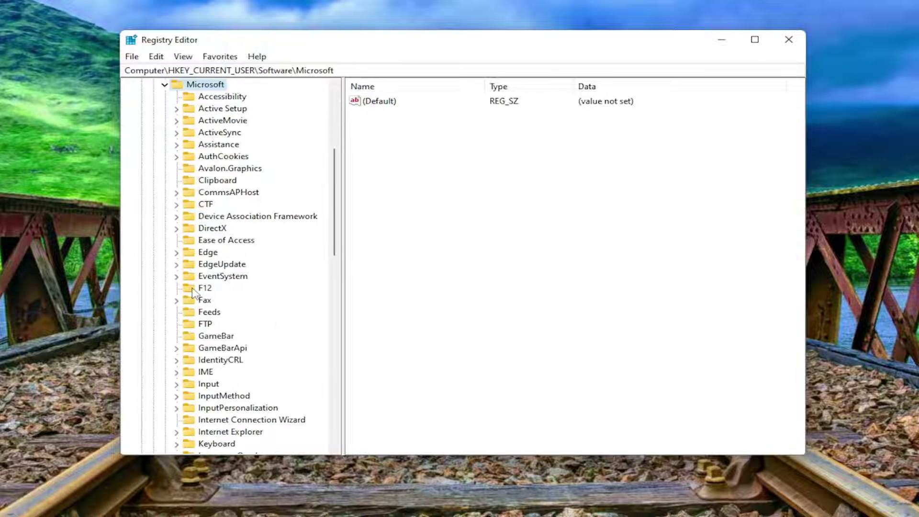
- Select the OneDrive key to list its values, briefly expanding and collapsing its subkeys
scroll(217, 373, "down", 5)
left_click(216, 360)
scroll(215, 361, "down", 1)
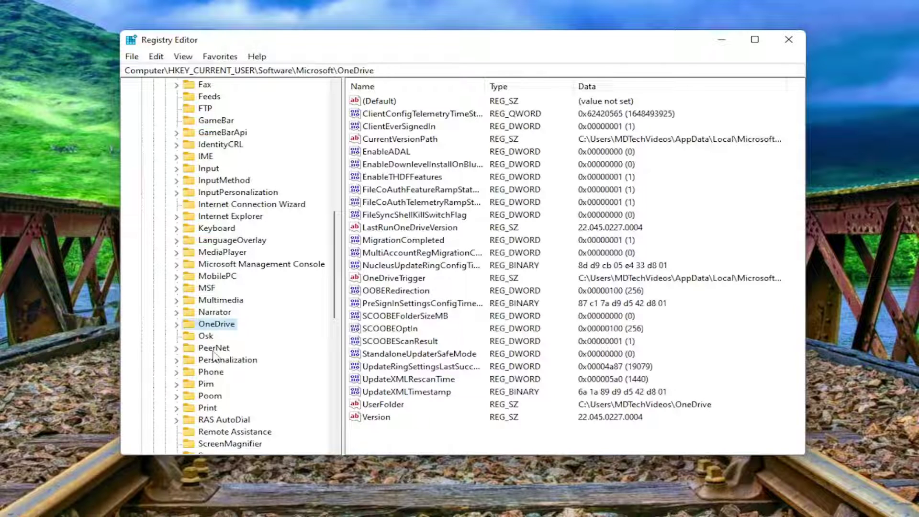
double_click(202, 327)
double_click(202, 327)
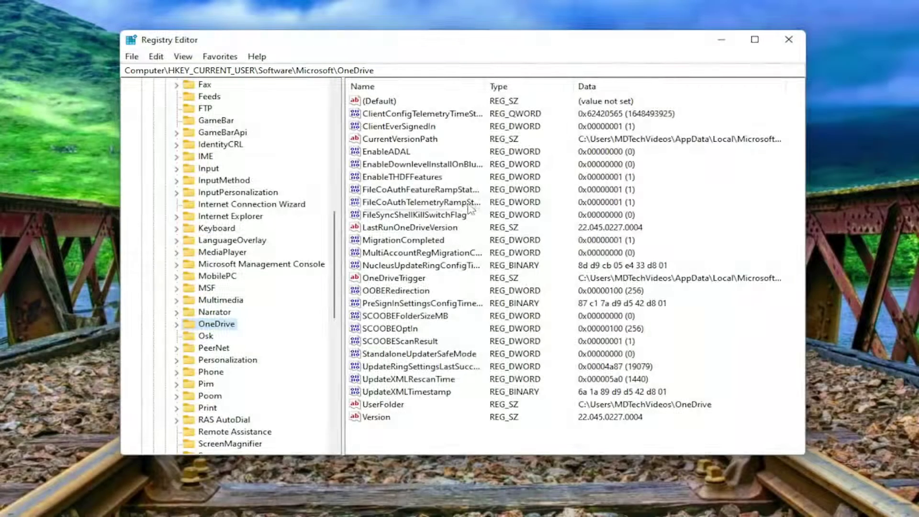
- Change EnableADAL's value data to 000000002 in hexadecimal and confirm with OK
double_click(397, 156)
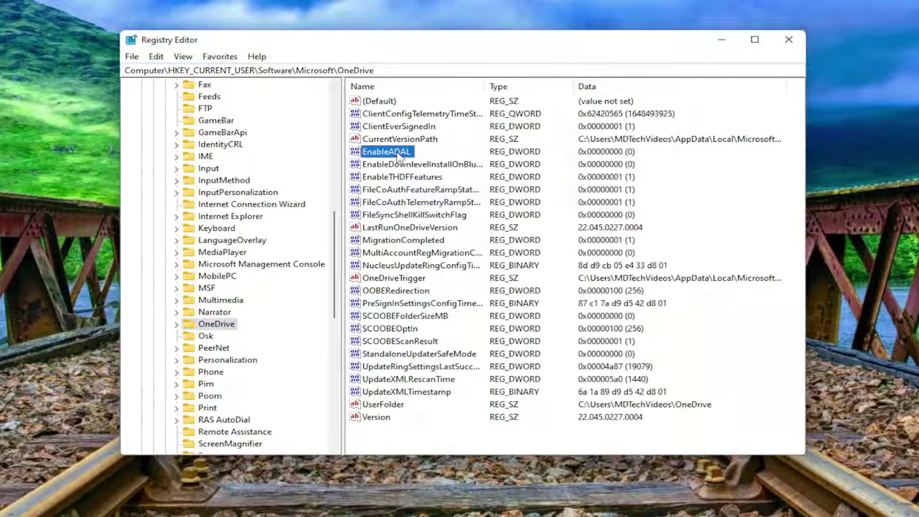
left_click_drag(300, 109, 488, 158)
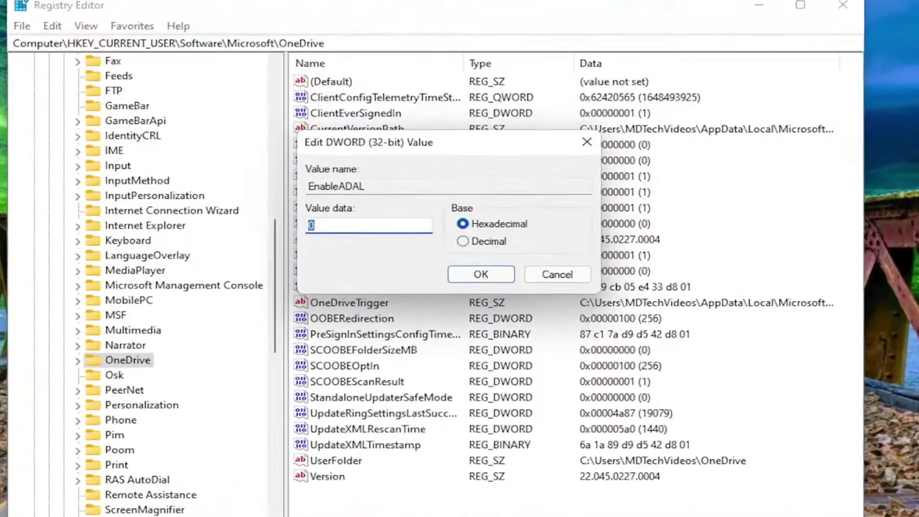
type("0")
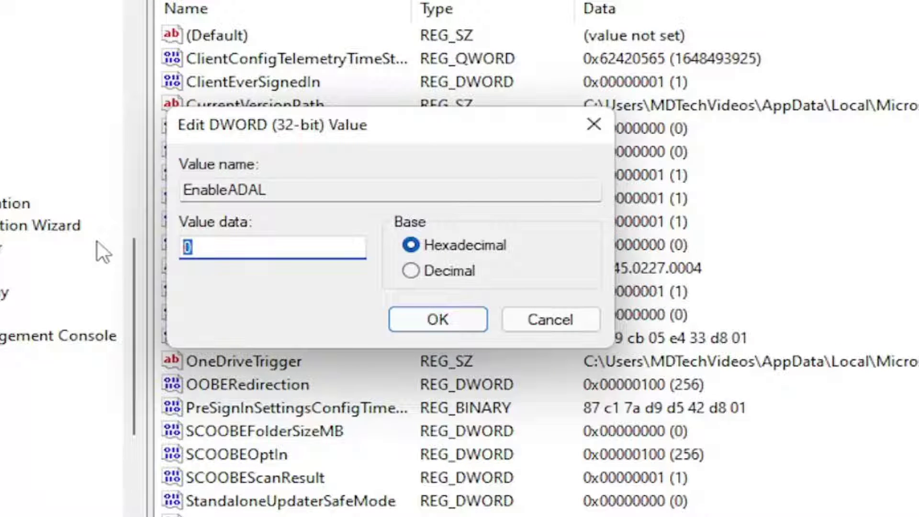
type("0000000")
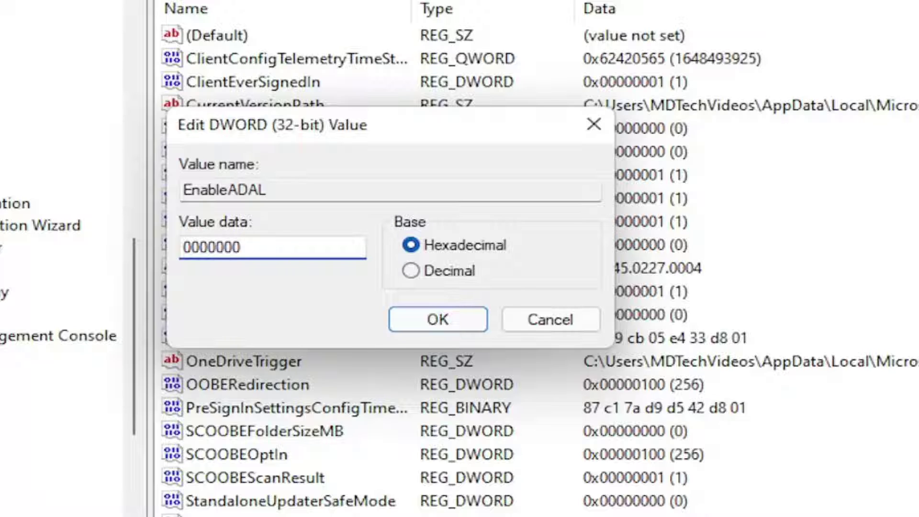
type("2")
left_click(444, 325)
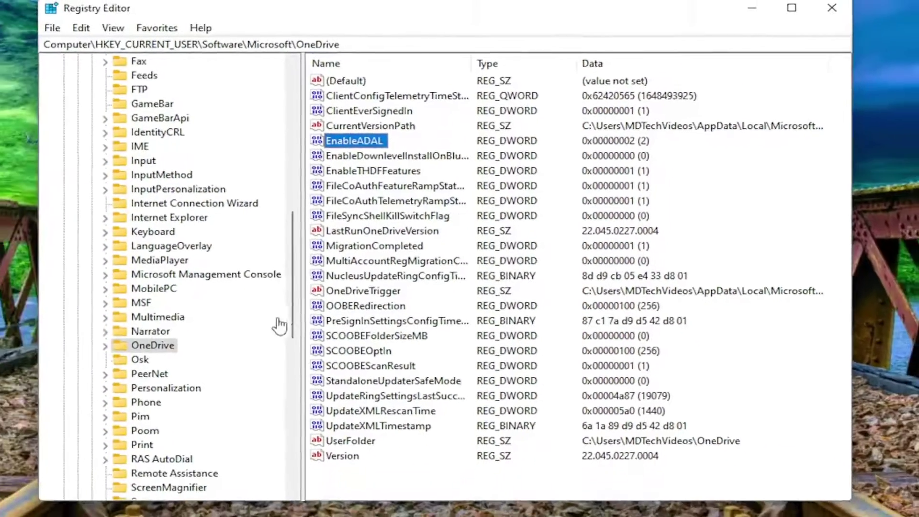
- Collapse Microsoft, Software and HKEY_CURRENT_USER, close Registry Editor, and open the Start quick-link menu
scroll(81, 280, "up", 10)
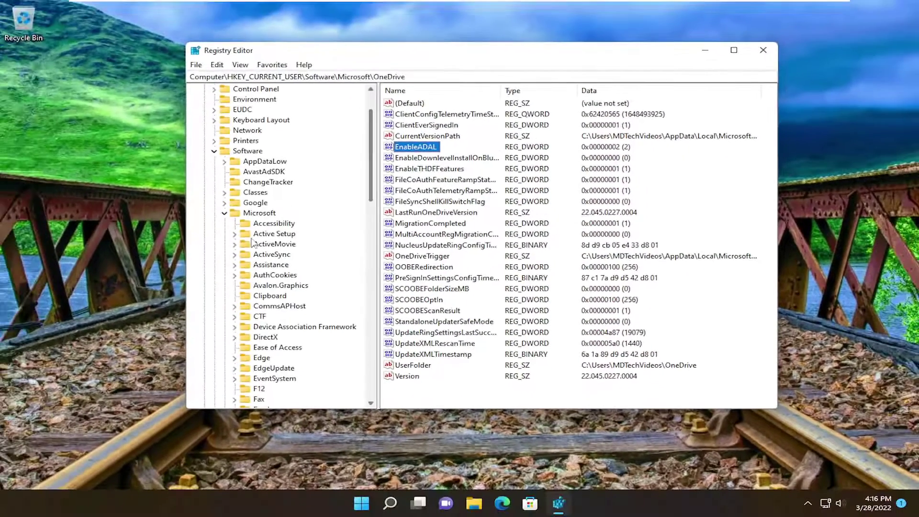
left_click(224, 213)
left_click(215, 203)
left_click(204, 110)
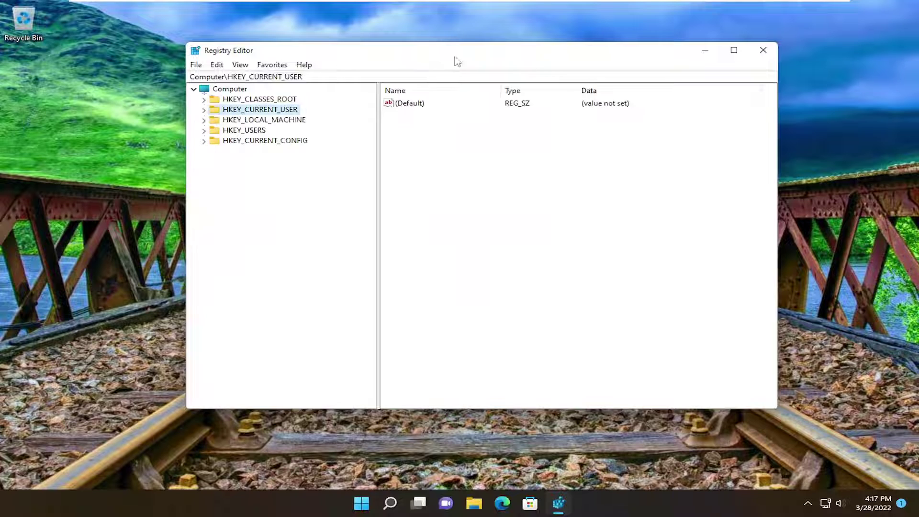
left_click(225, 90)
left_click(763, 50)
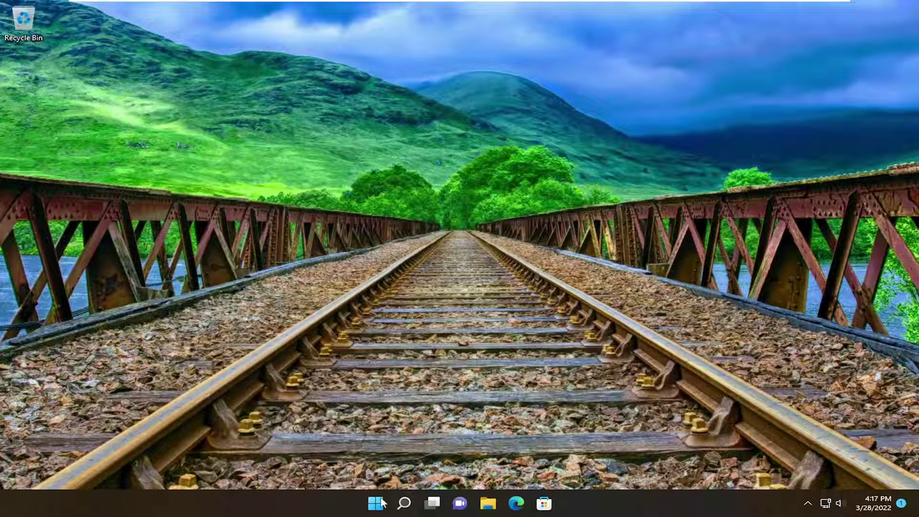
right_click(376, 503)
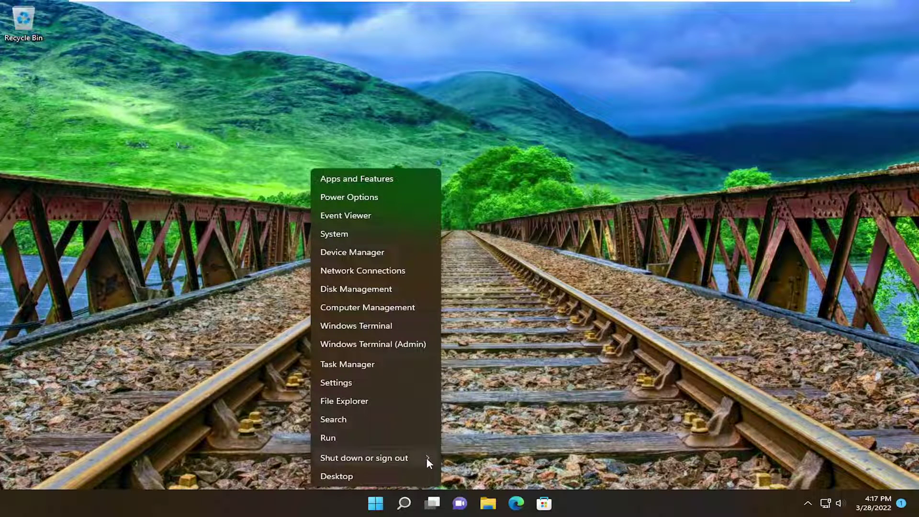